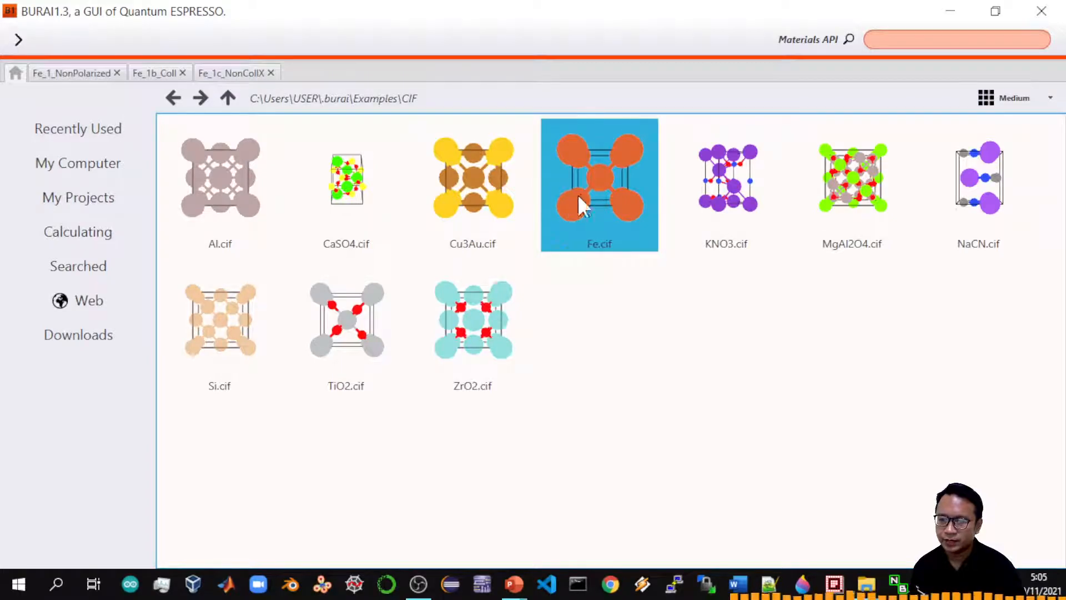
- Open the Fe.cif structure from the CIF folder inside the project Examples
click(52, 197)
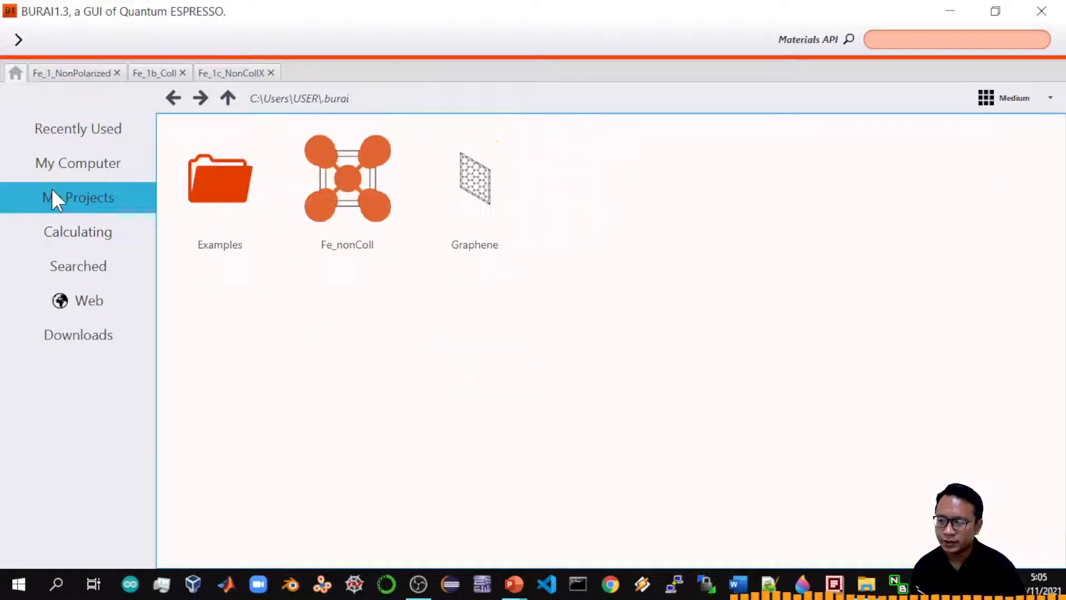
double_click(209, 188)
double_click(216, 191)
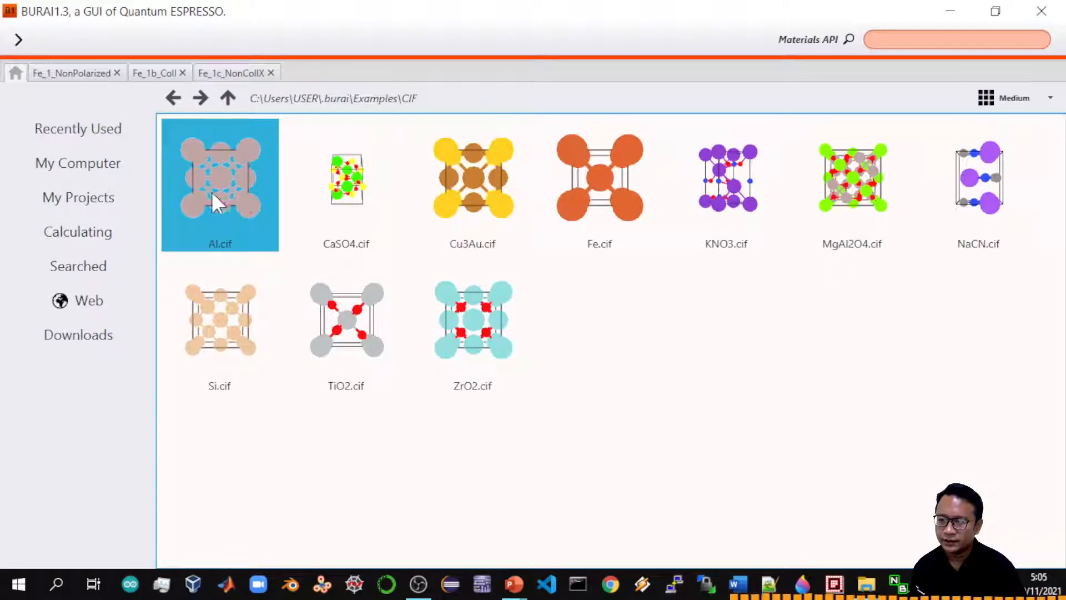
double_click(574, 195)
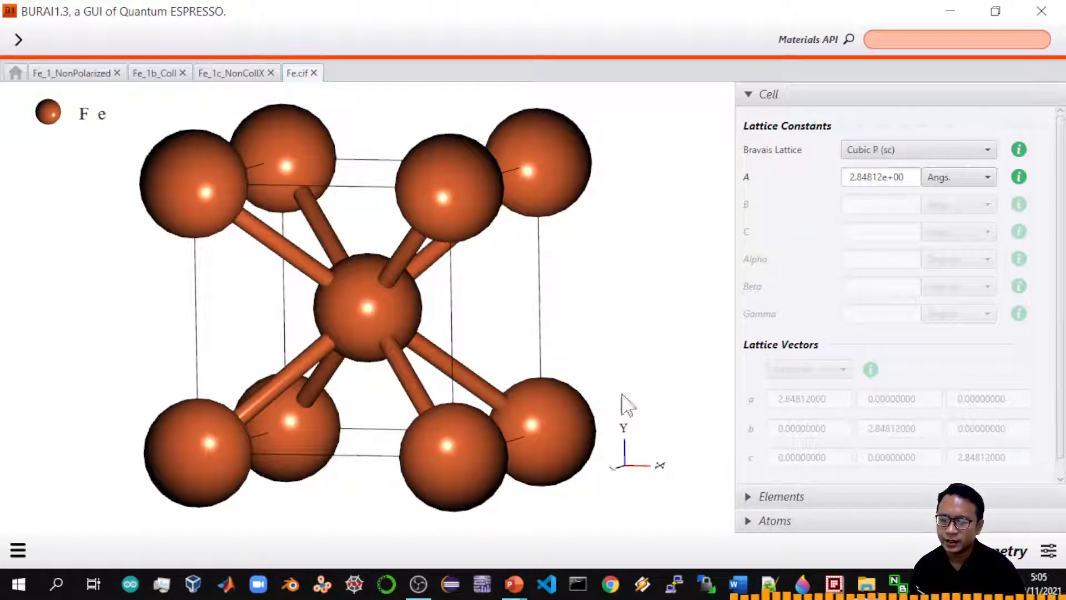
- Show the atomic configuration and select each of the two Fe atoms in turn to locate them in the cell
click(808, 521)
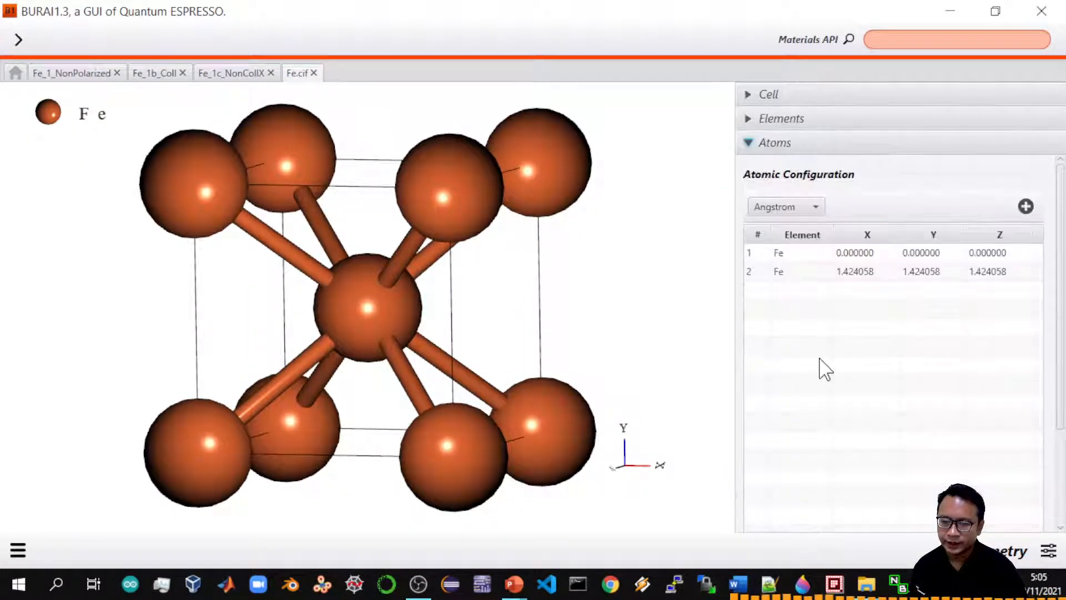
click(784, 252)
click(784, 272)
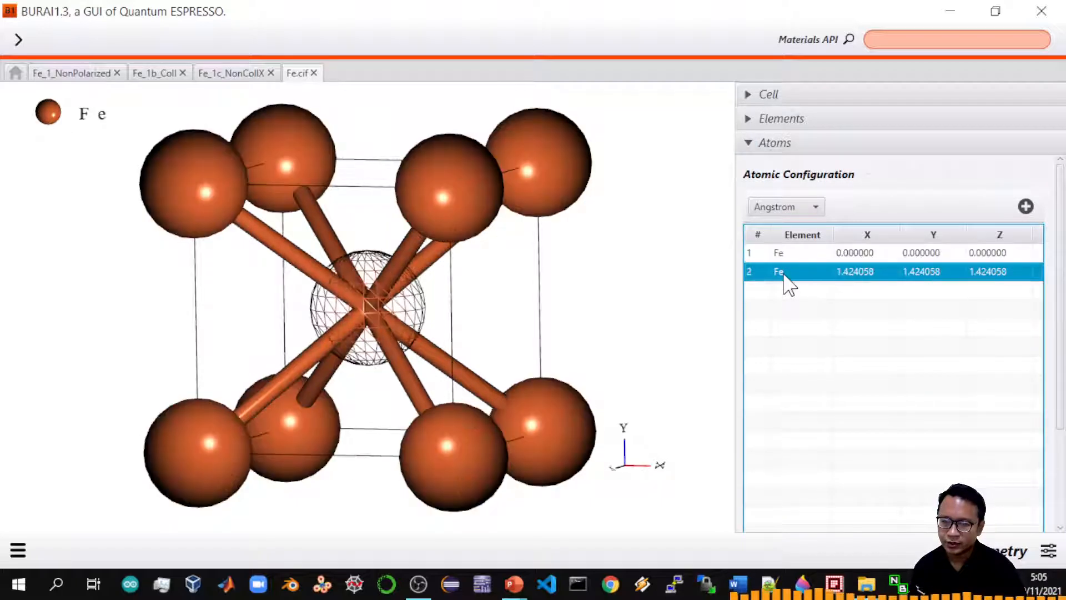
- Switch from the geometry to the SCF calculation settings and open its magnetization options
click(1049, 551)
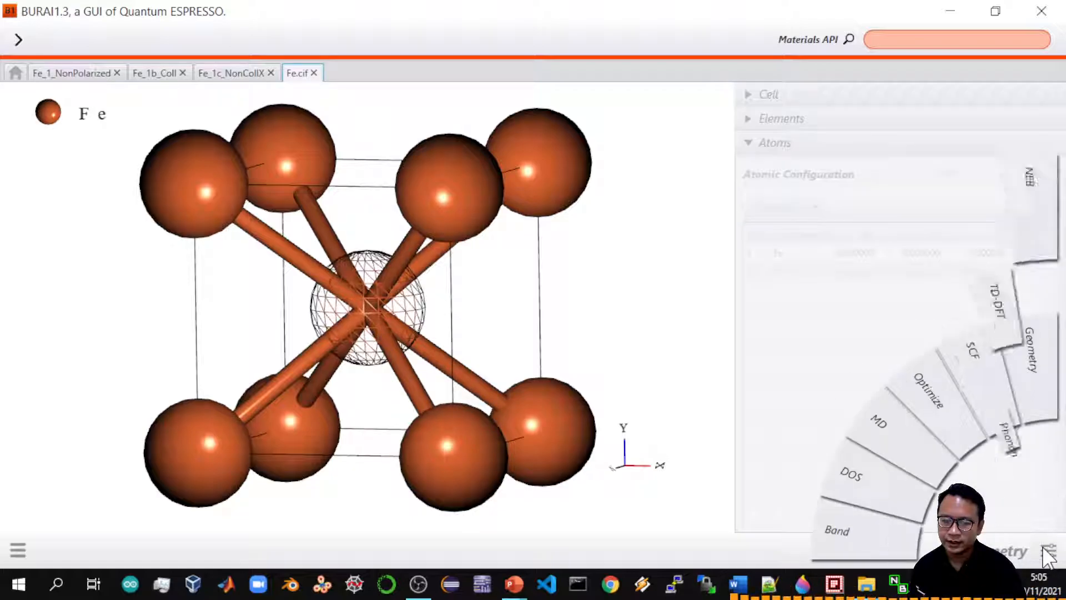
click(1002, 414)
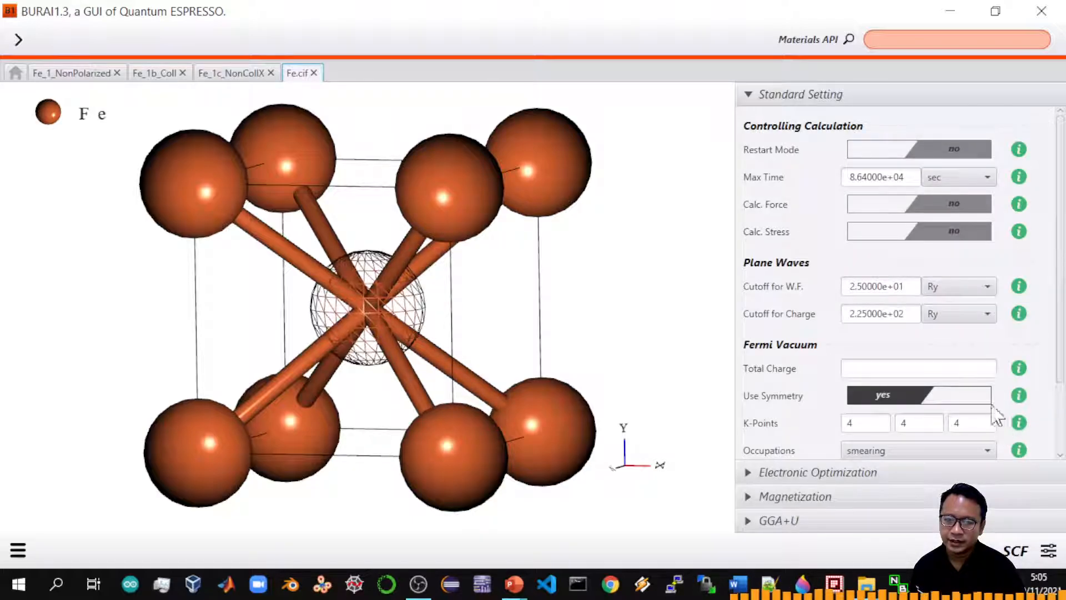
click(788, 498)
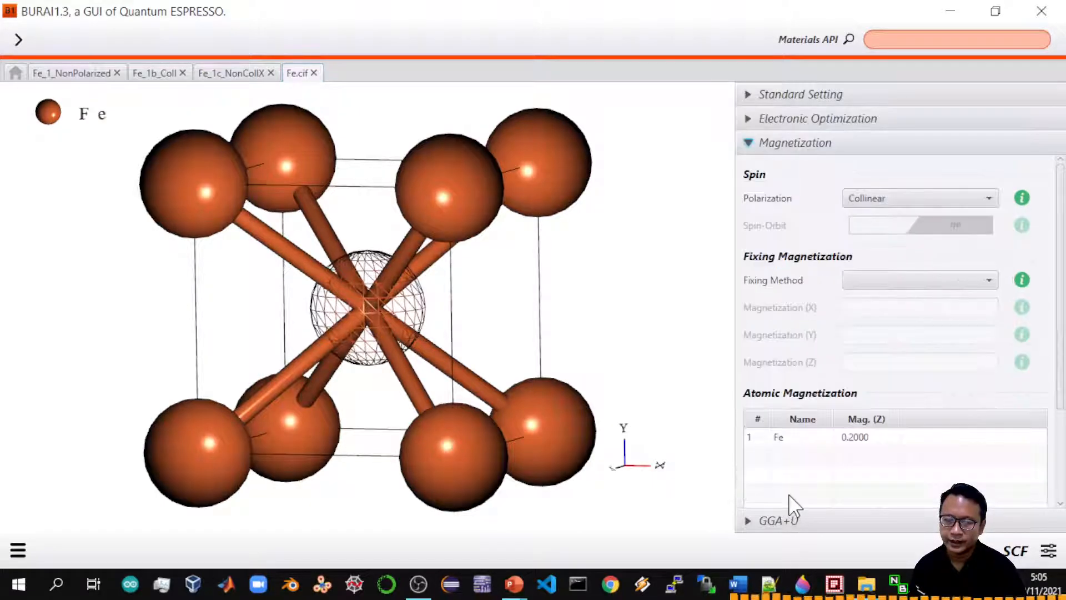
- Try the spin polarization options Non-Polarized, Collinear and Non-Collinear one after another
click(877, 200)
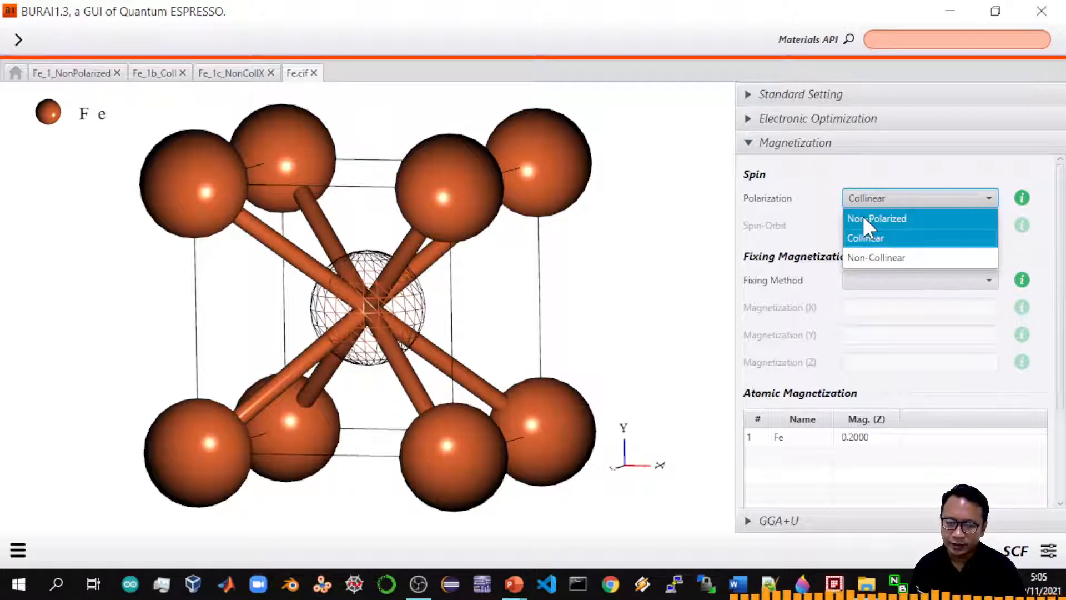
click(863, 217)
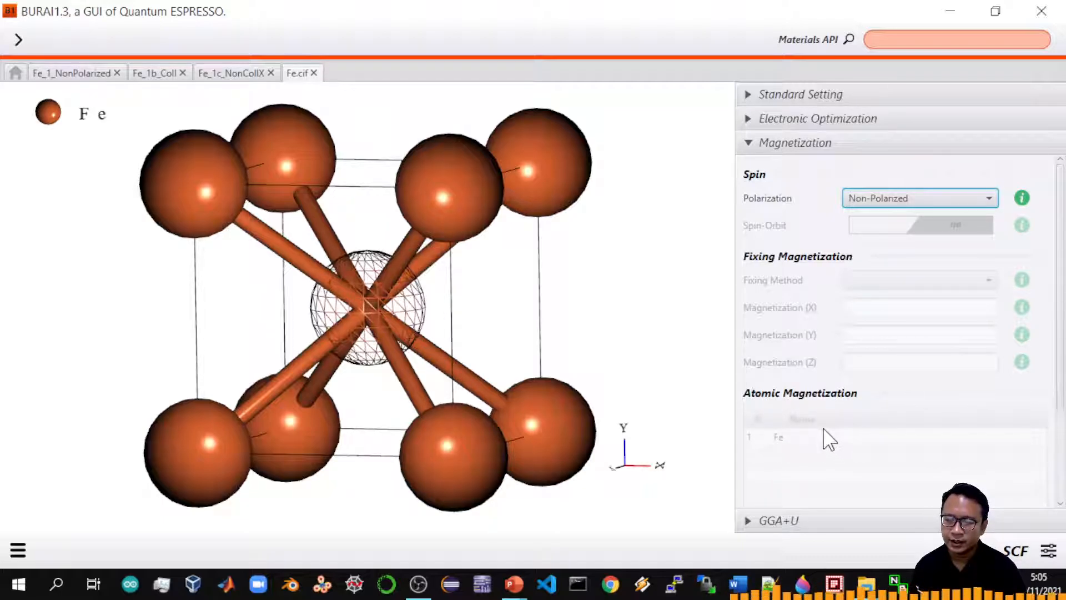
click(877, 204)
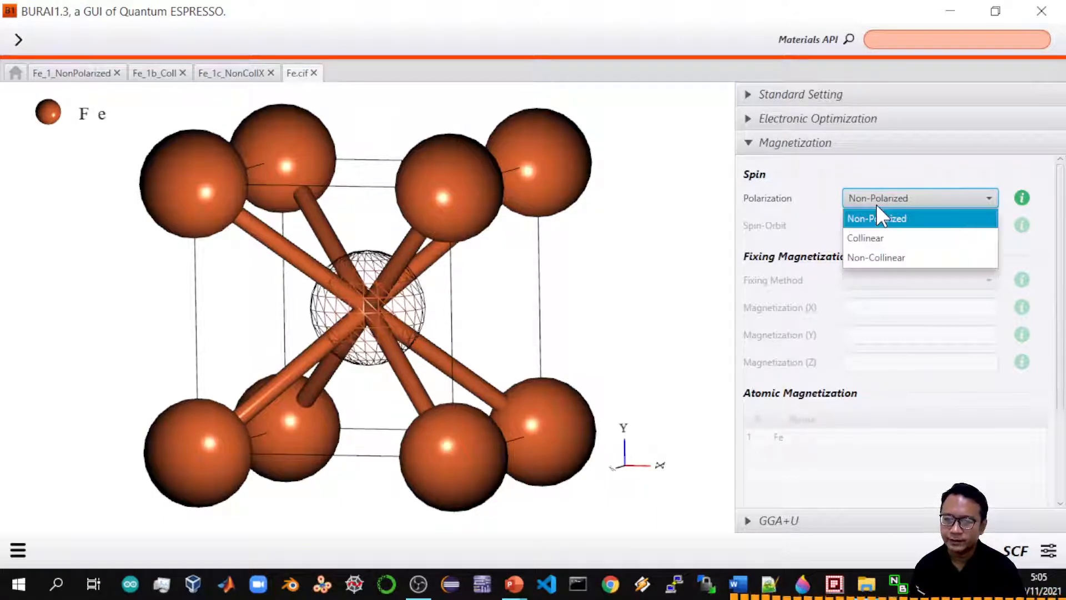
click(881, 236)
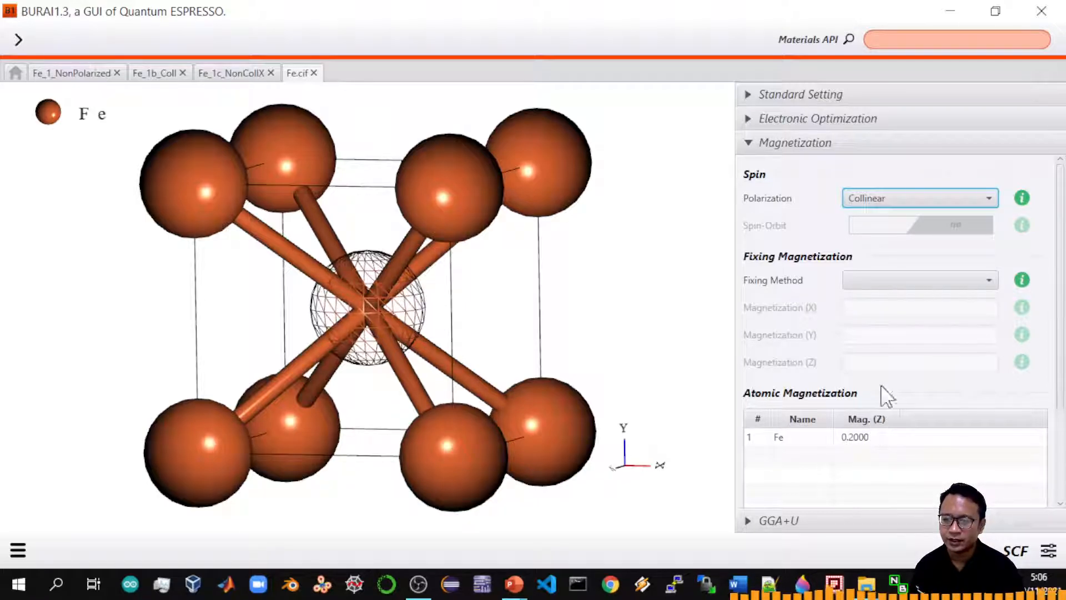
click(897, 200)
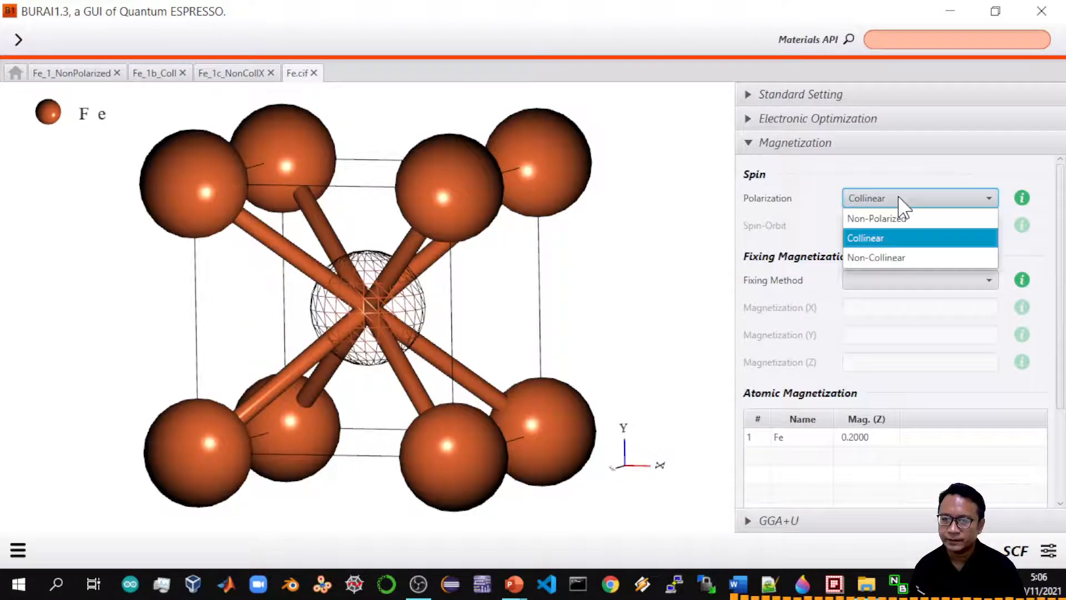
click(890, 257)
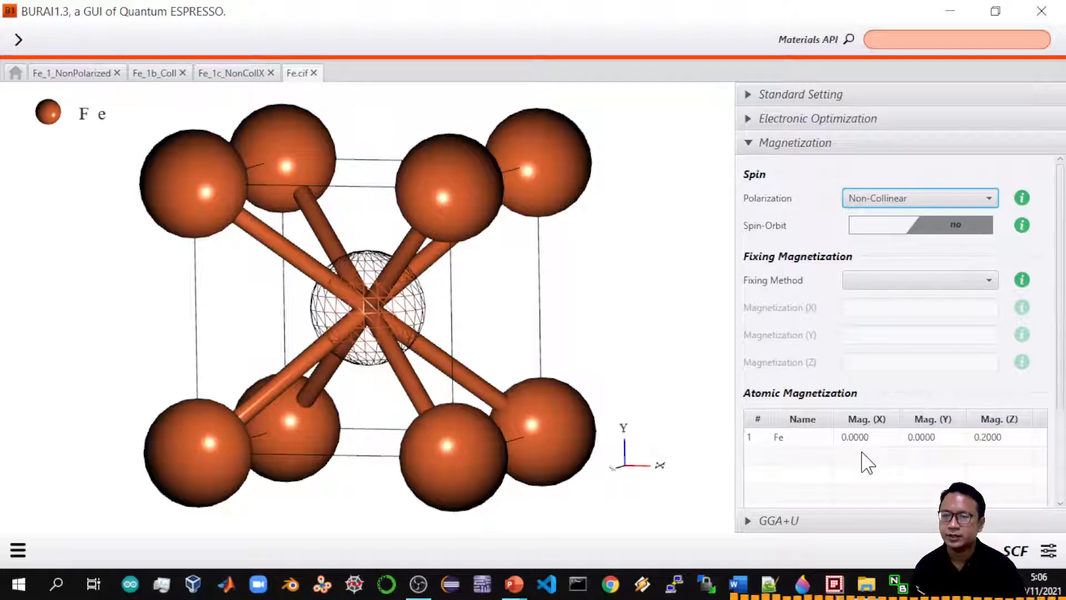
- Try the magnetization fixing methods none and total, and go through the X, Y and Z magnetization fields
click(876, 283)
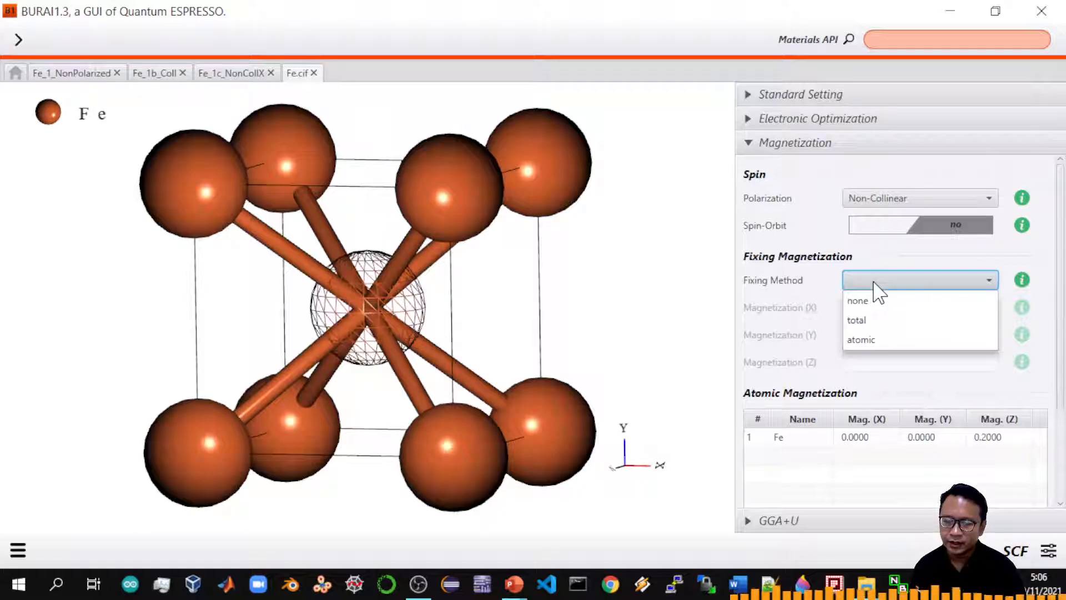
click(872, 282)
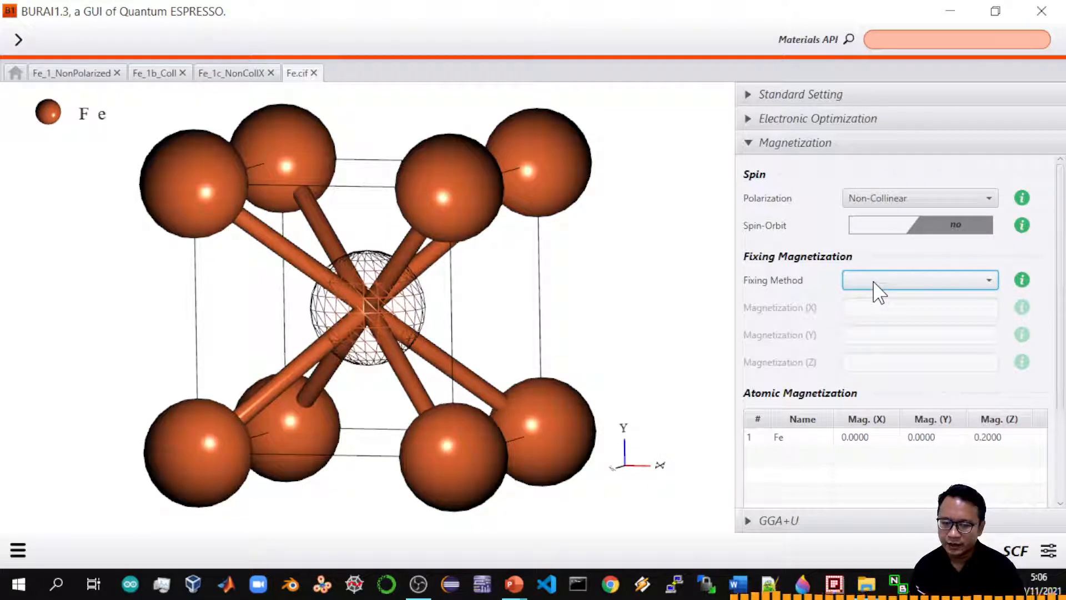
click(876, 282)
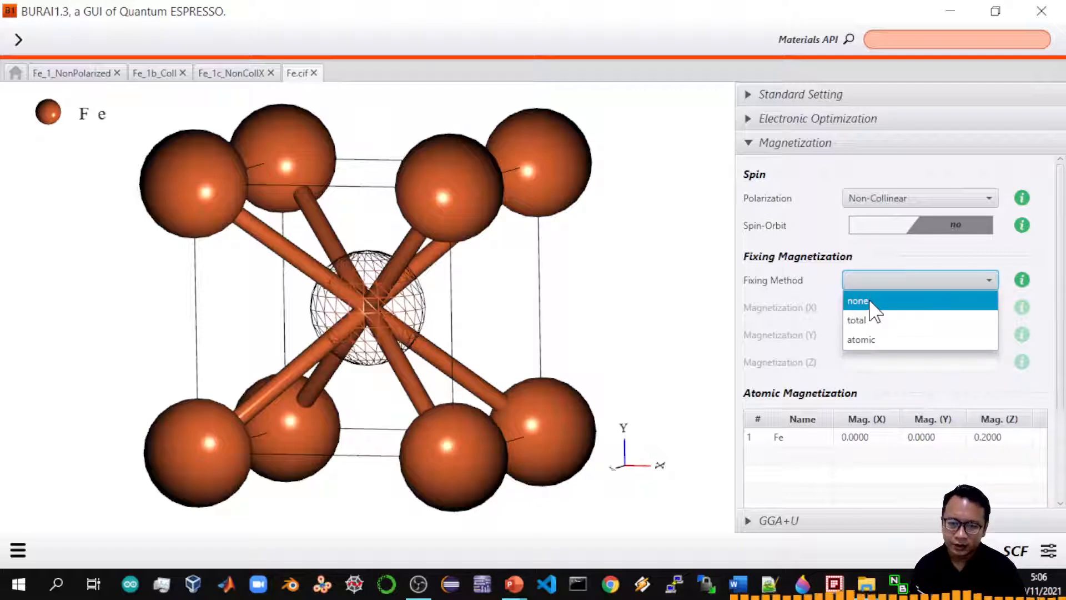
click(870, 302)
click(870, 284)
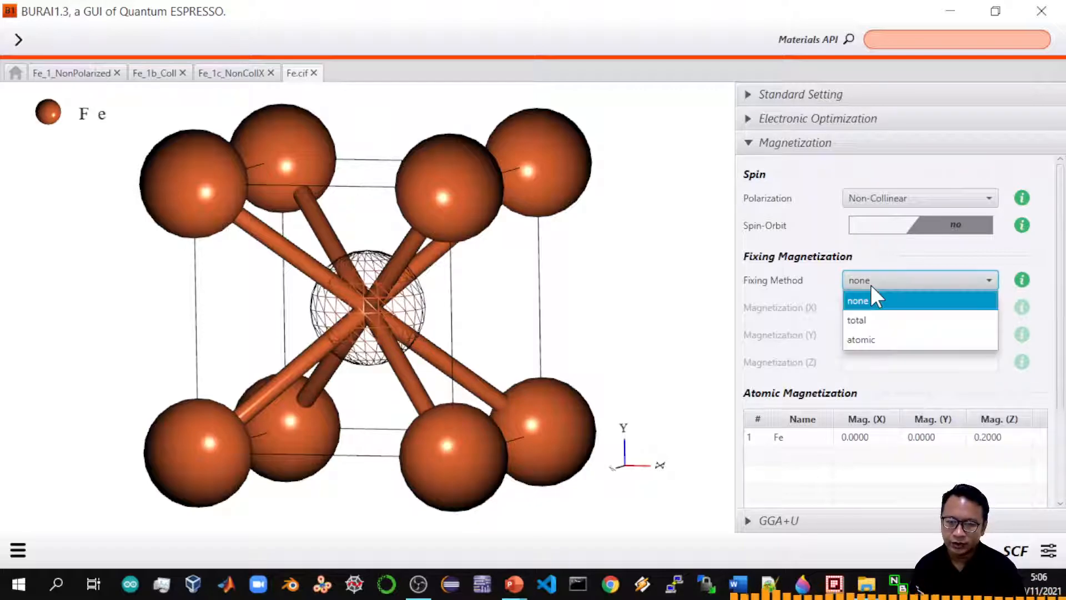
click(876, 321)
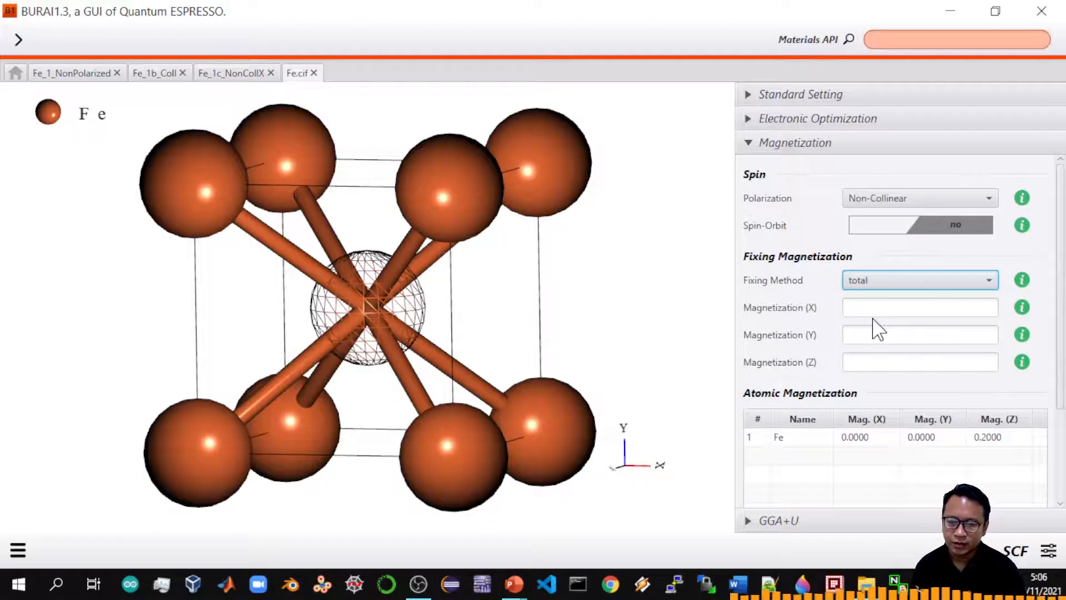
click(874, 309)
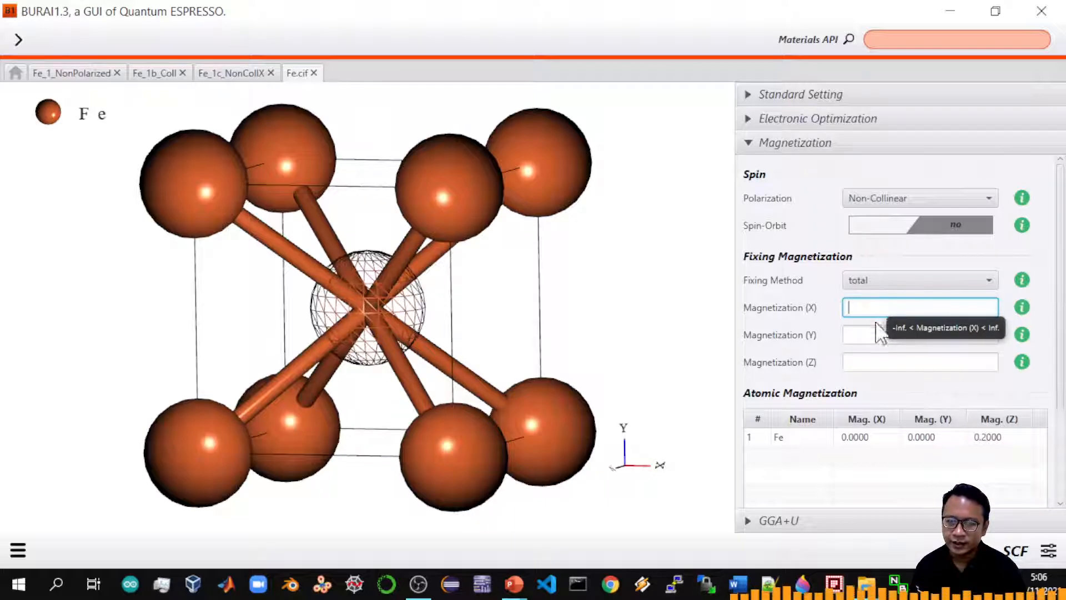
click(874, 330)
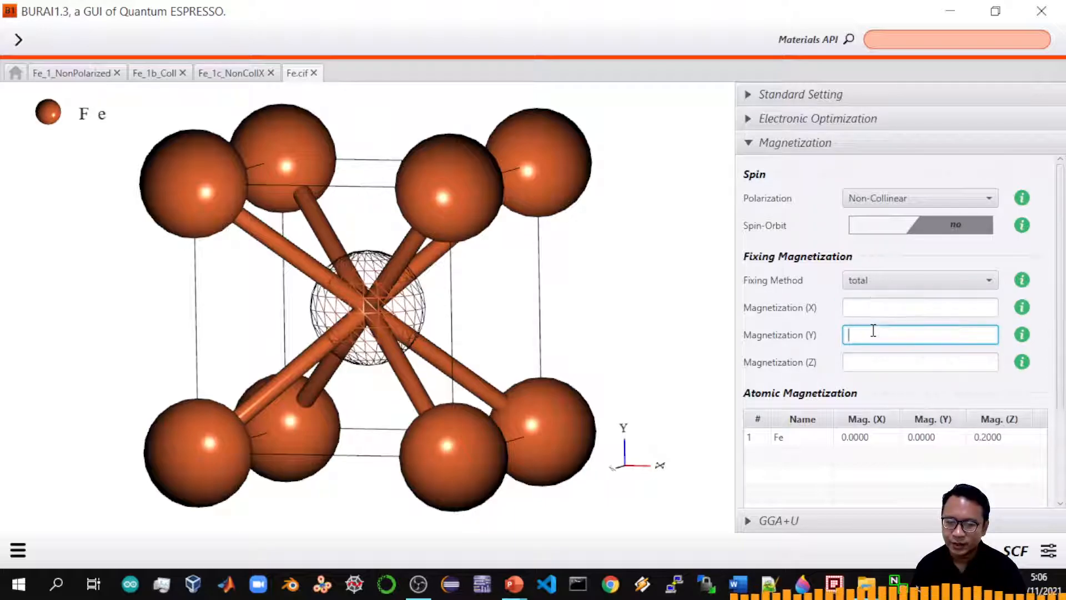
click(868, 363)
- Set the spin polarization to Collinear and fix the total magnetization along Z at 1.0
click(913, 199)
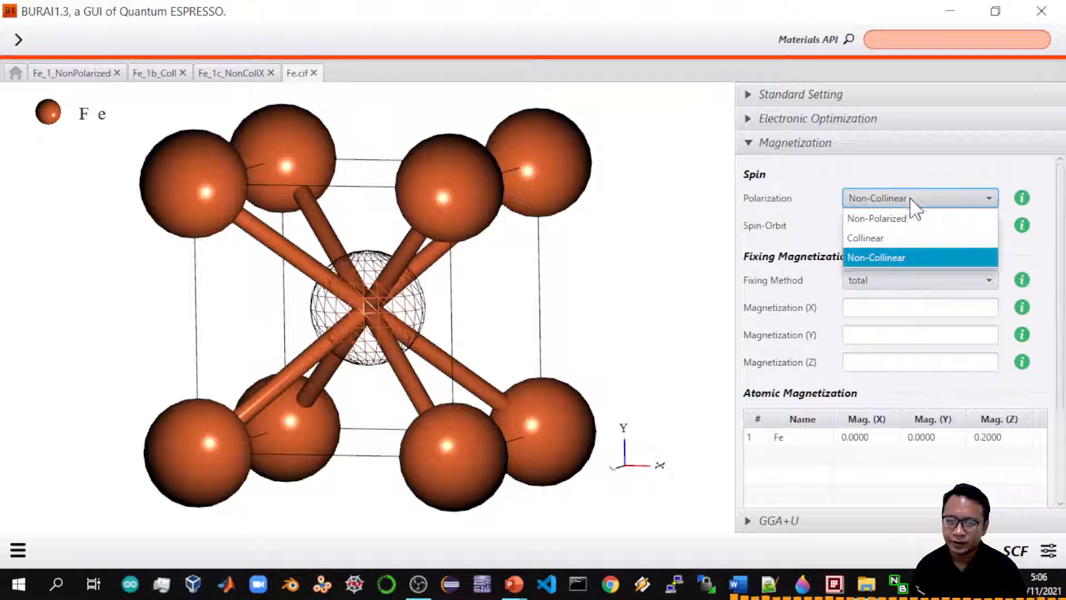
click(898, 241)
click(895, 282)
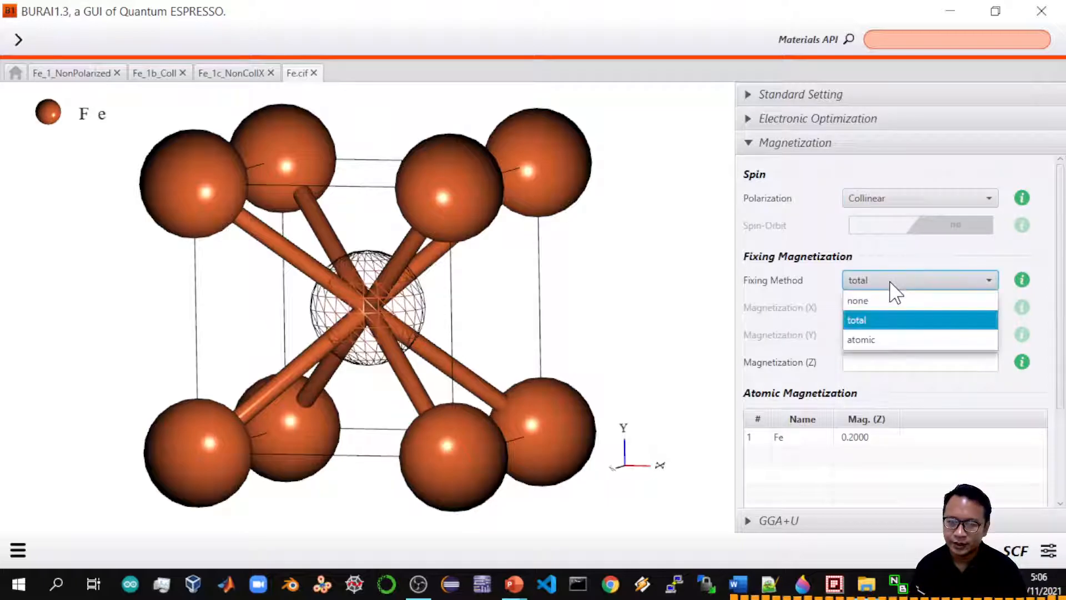
click(889, 321)
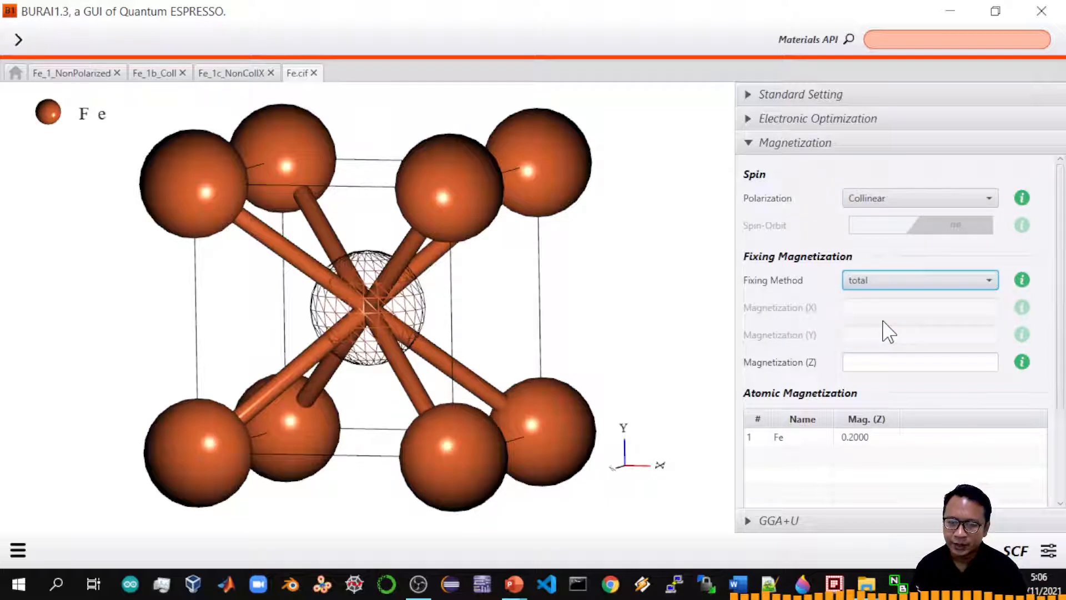
click(872, 364)
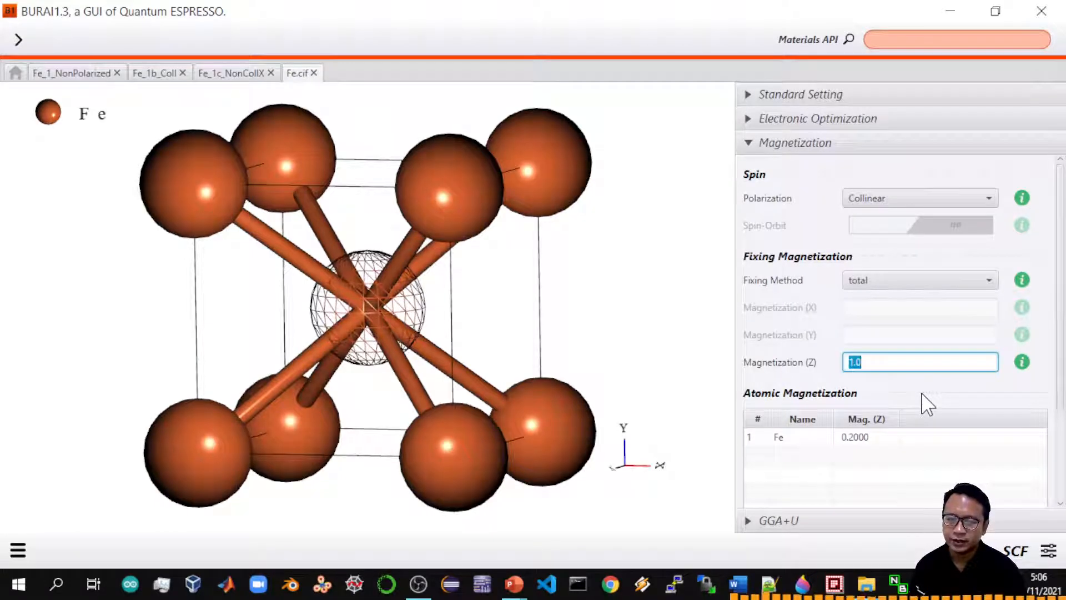
- Set the magnetization fixing method to atomic and the Z magnetization of Fe to 0.5
click(904, 282)
click(898, 339)
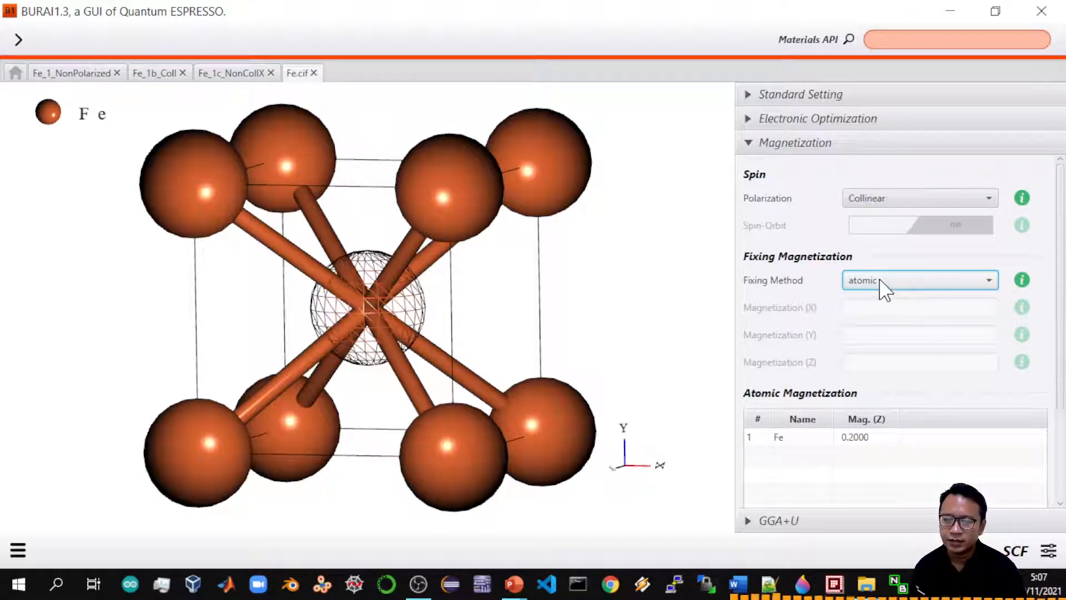
double_click(865, 439)
click(887, 438)
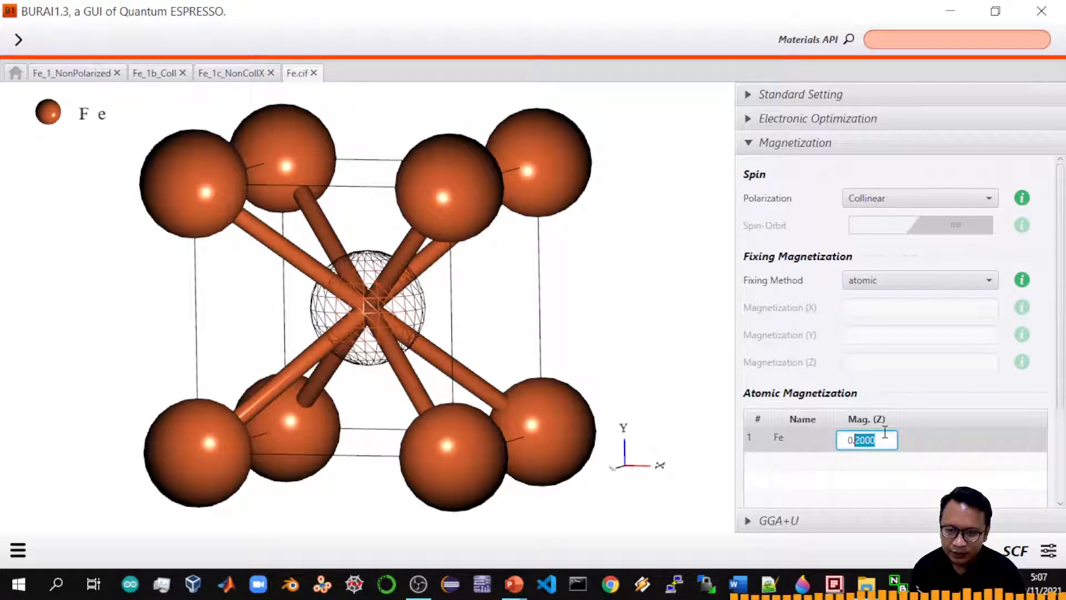
text(5)
key(Return)
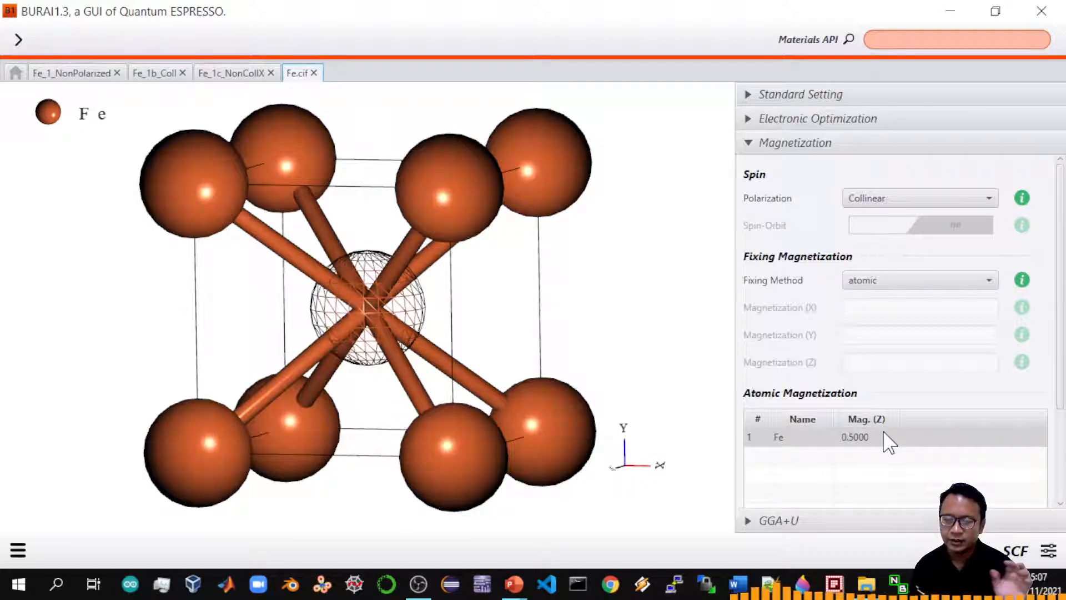
- Set the magnetization fixing method to none
double_click(884, 432)
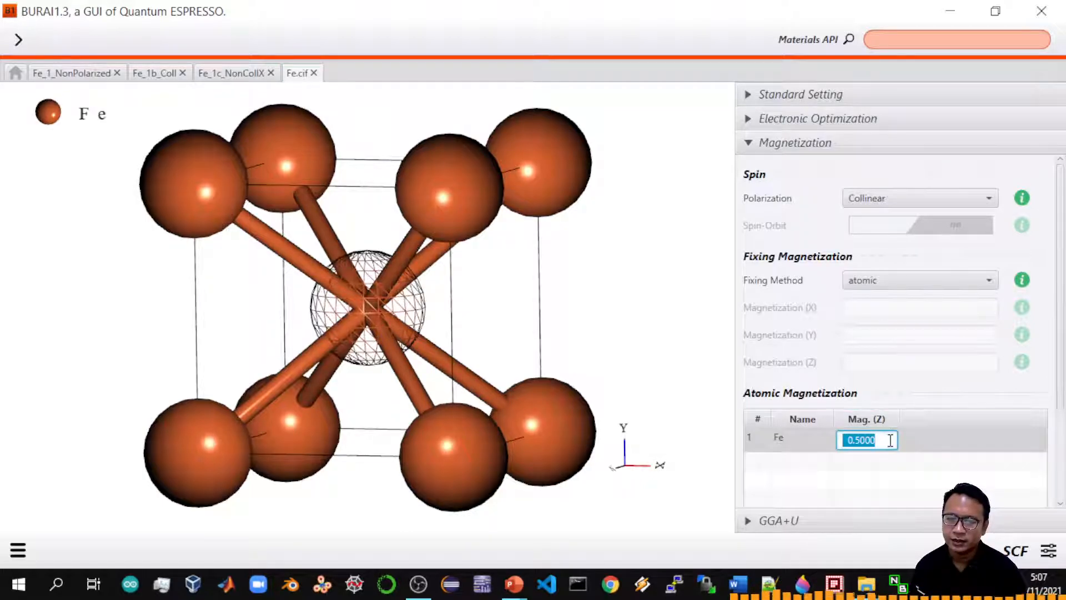
click(890, 439)
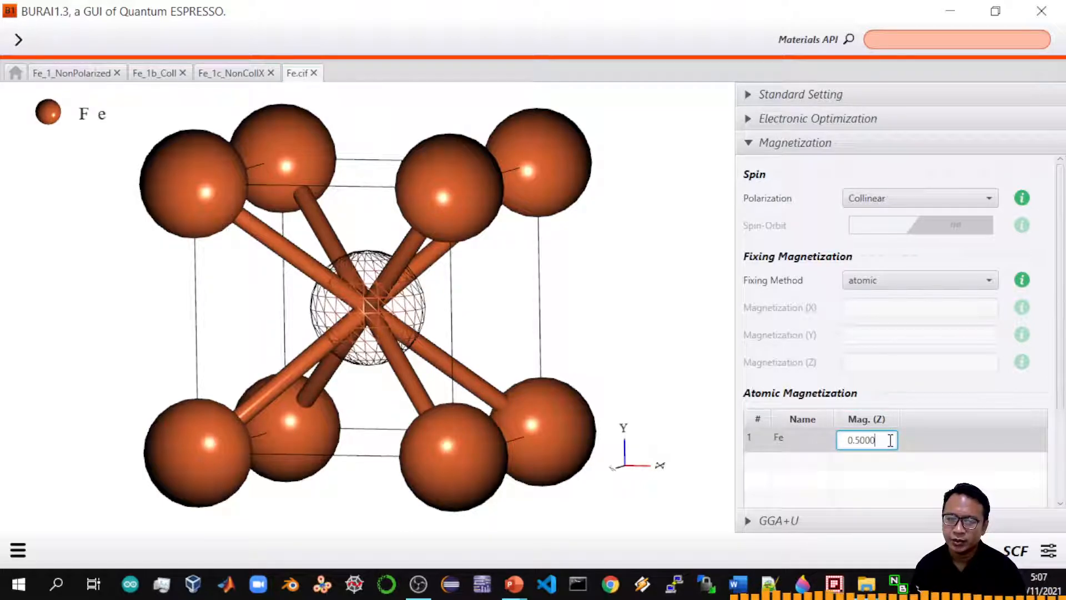
click(890, 285)
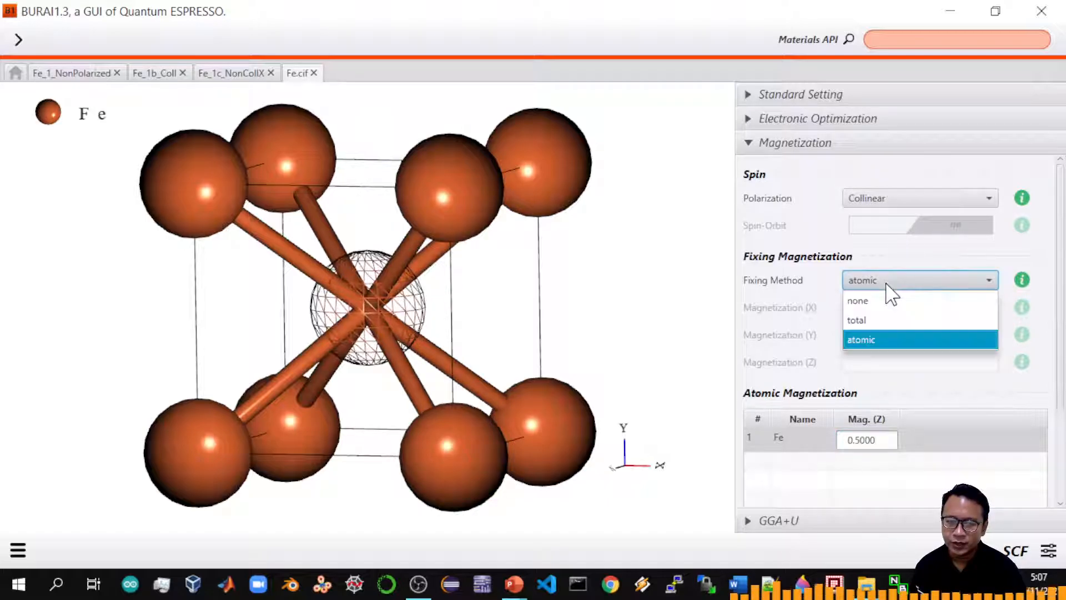
click(886, 284)
click(886, 286)
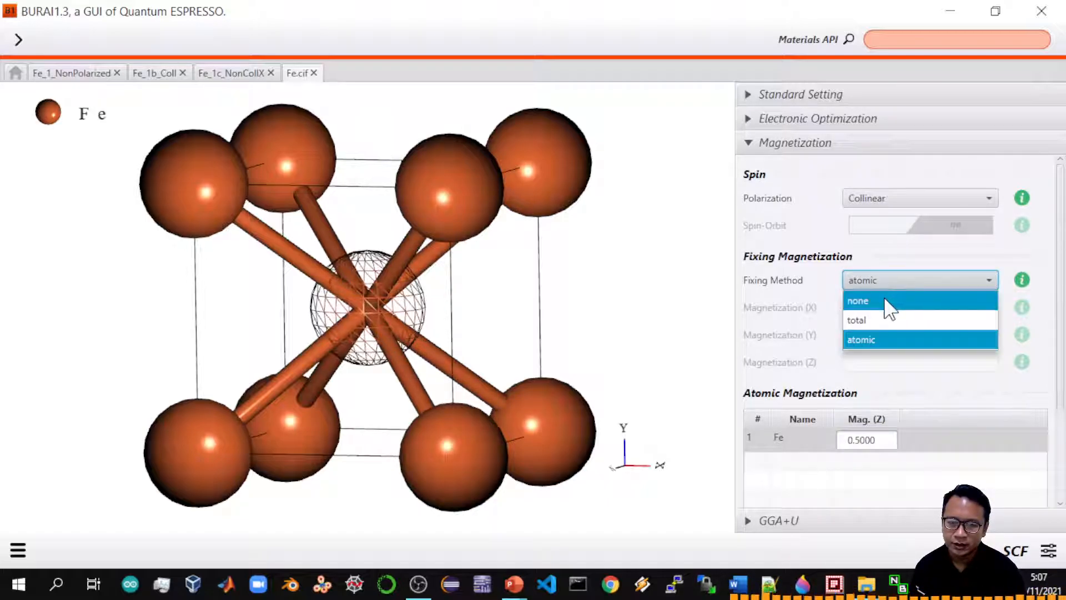
click(884, 301)
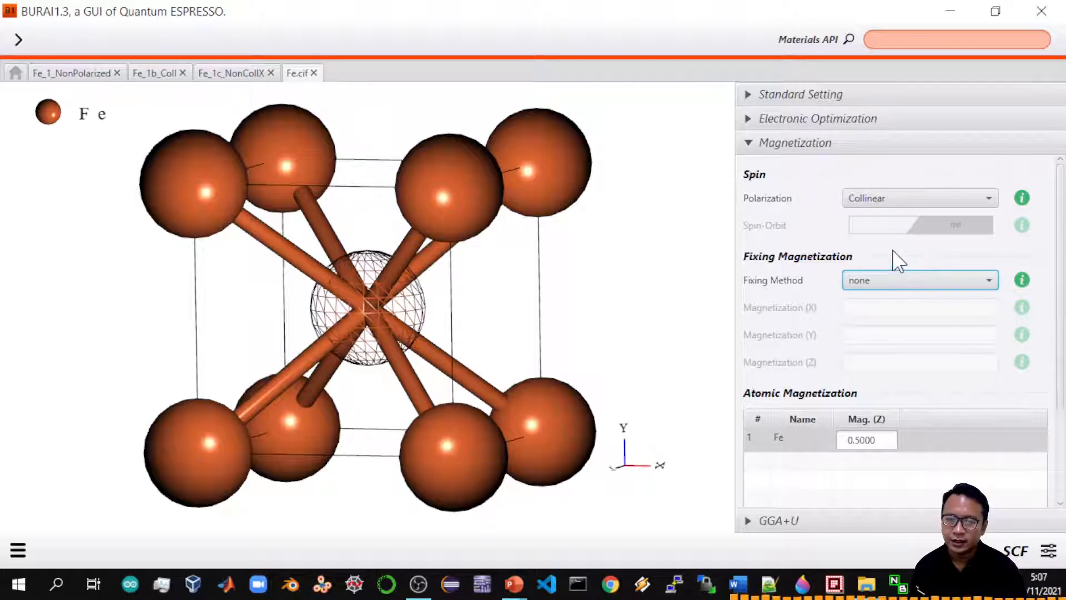
- Set the atomic Z magnetization of Fe to 0.2
click(884, 434)
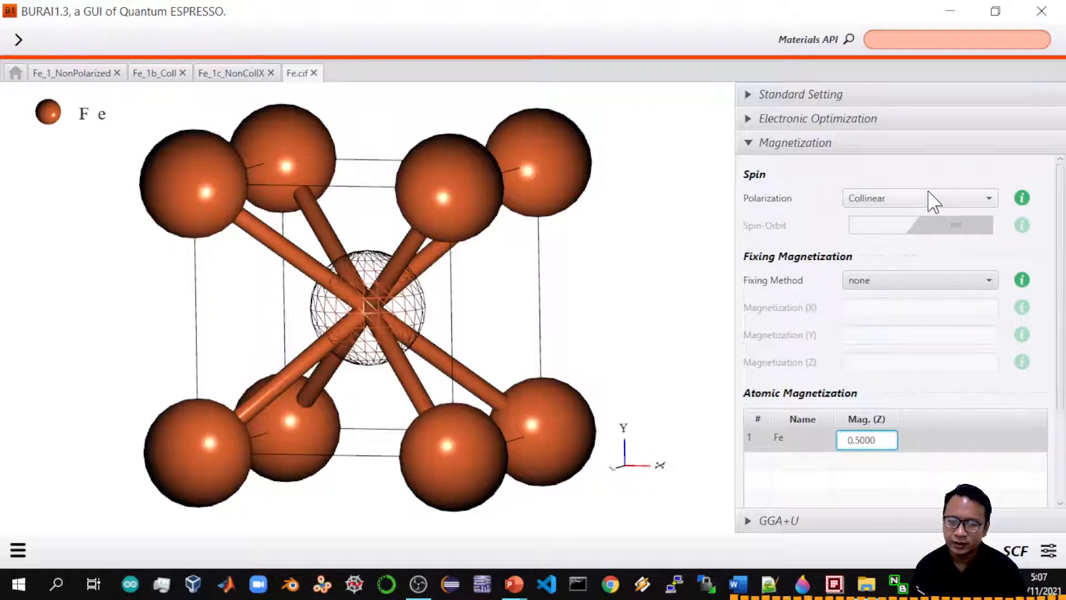
key(shift+Left)
key(shift+Left)
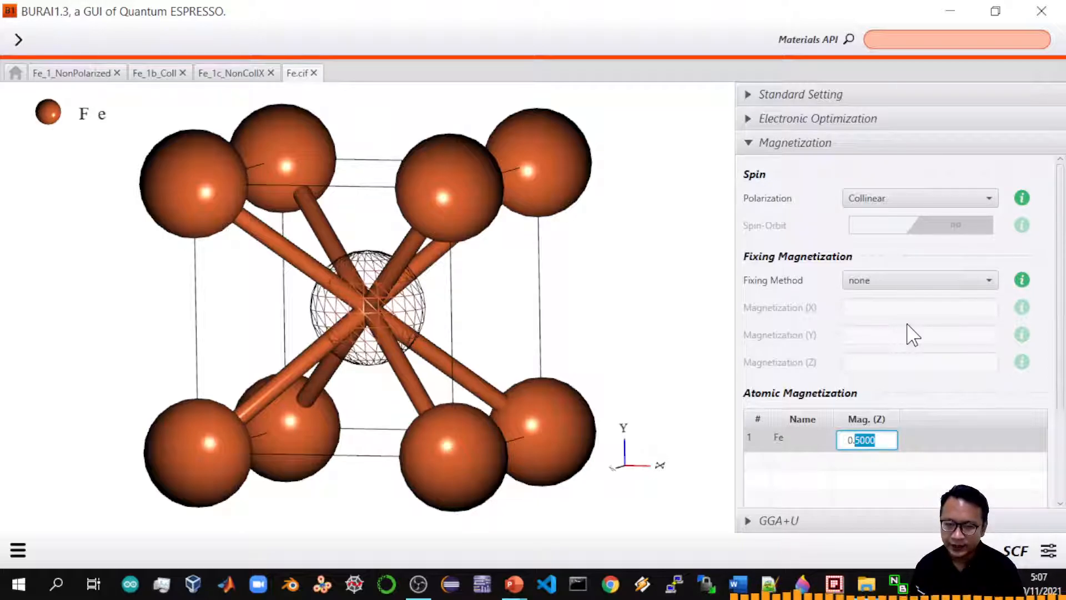
text(2)
key(Return)
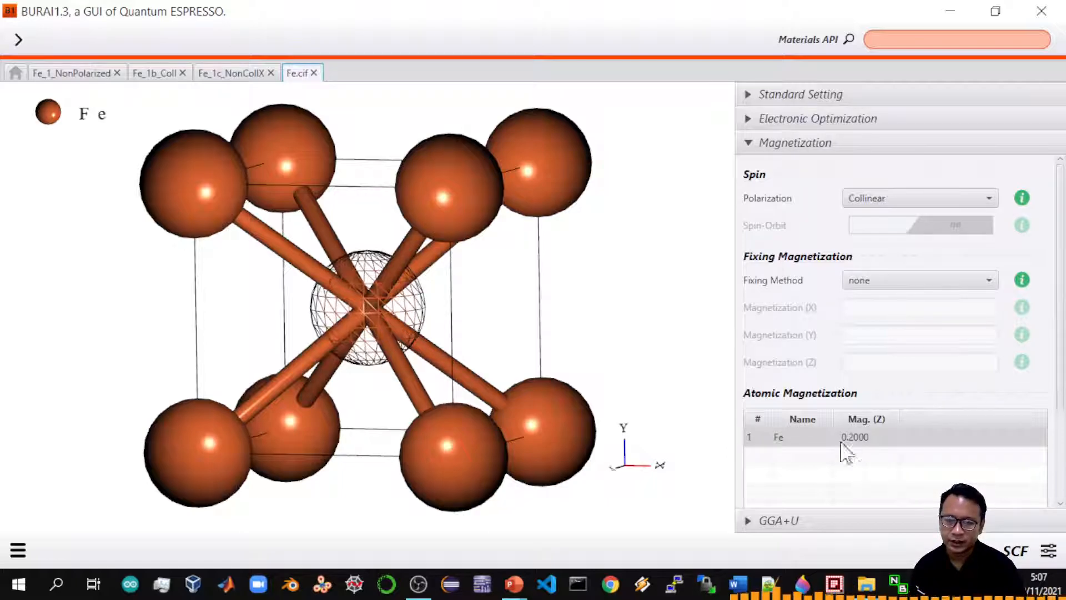
- Try the magnetization fixing methods total and atomic, and open the atomic Z magnetization of Fe for editing
click(902, 284)
click(893, 322)
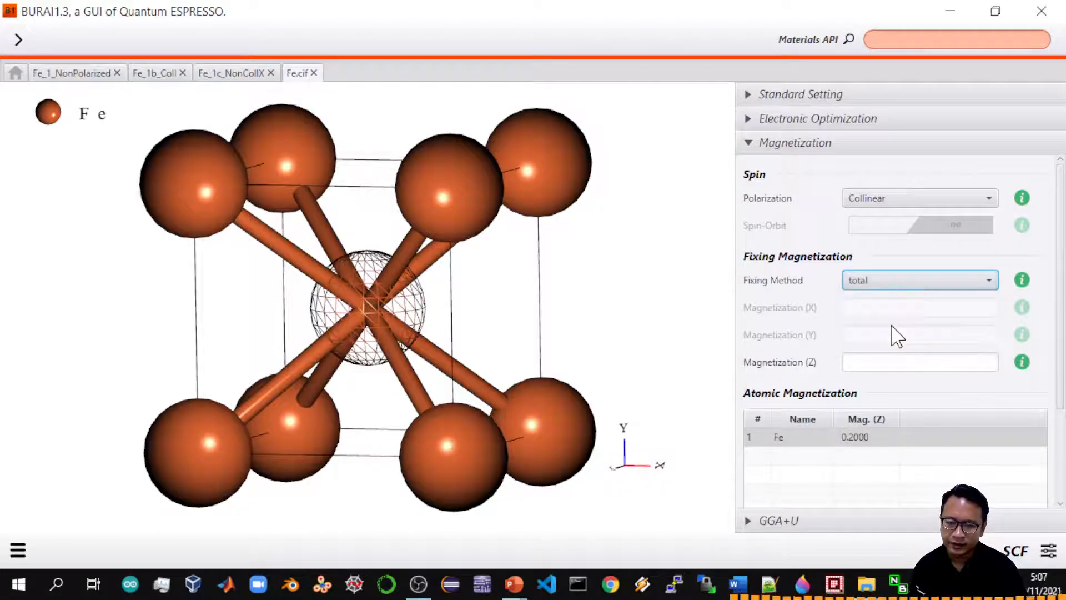
click(906, 284)
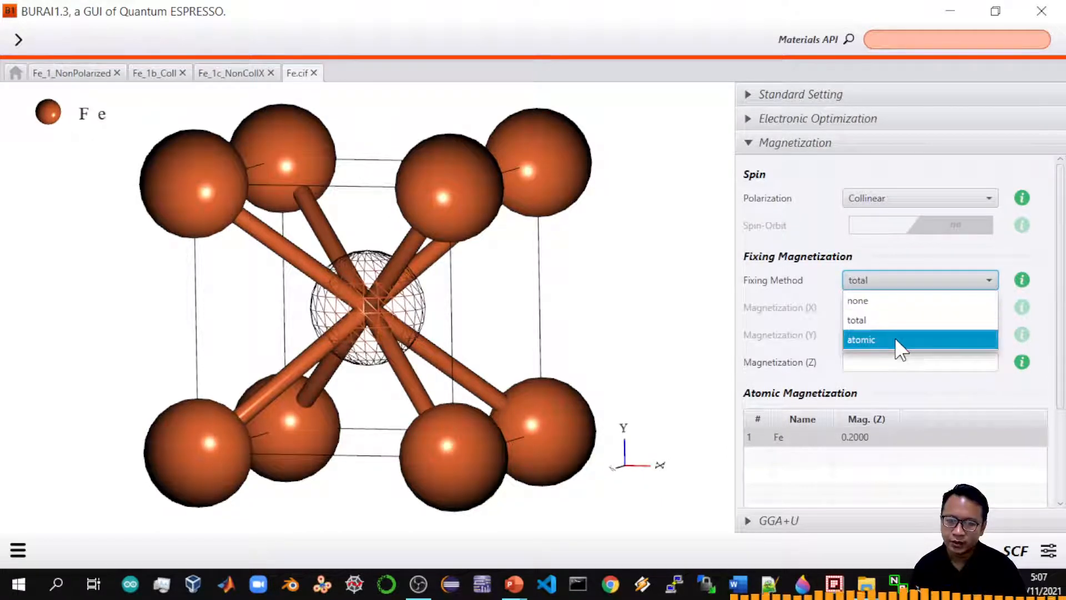
click(895, 337)
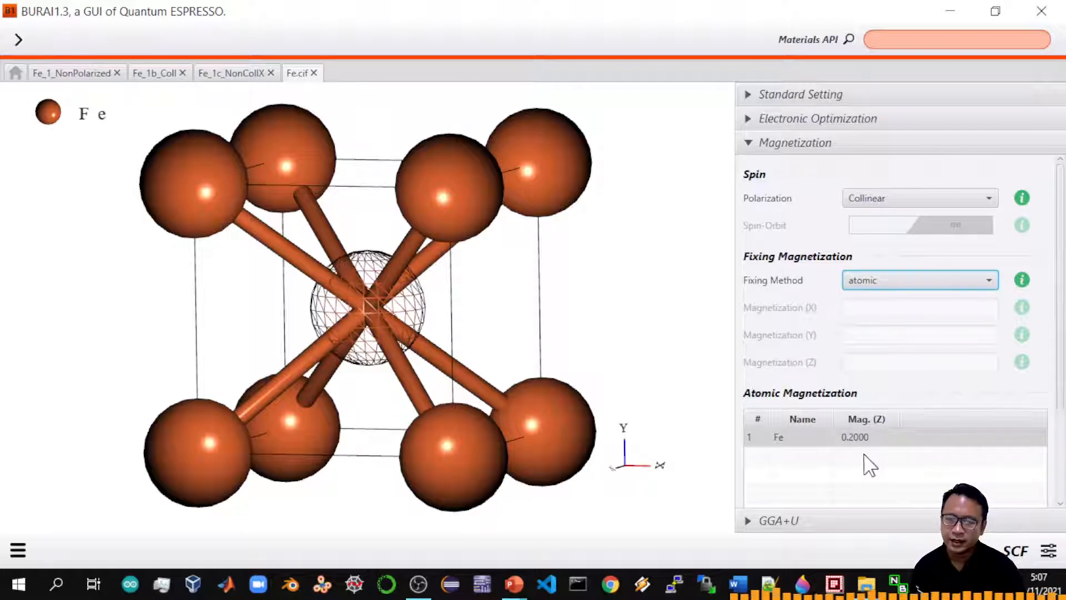
click(849, 438)
click(878, 440)
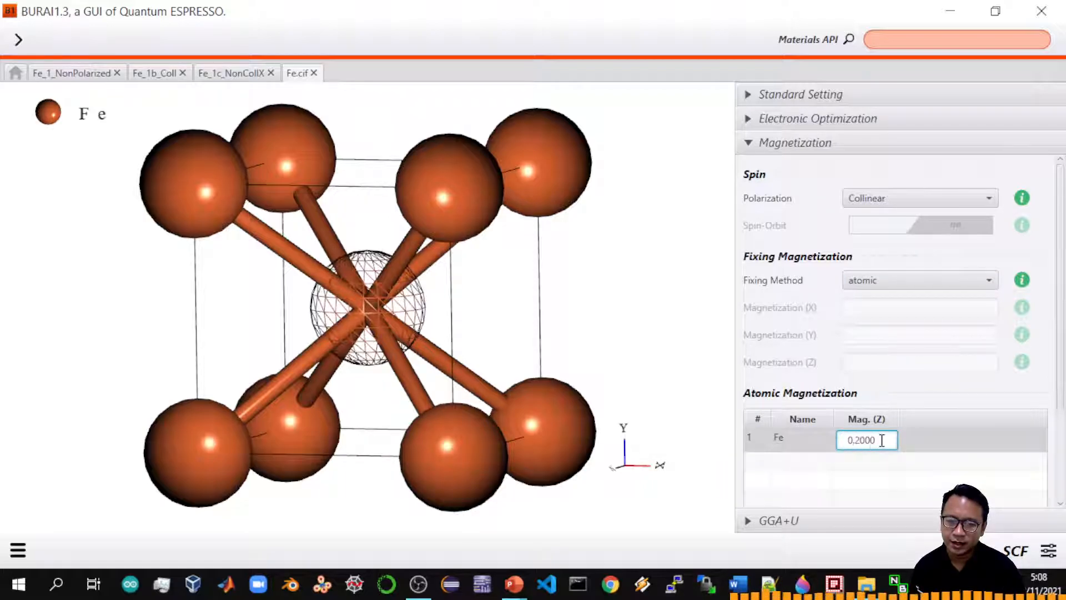
- Try the fixing method total with its Z magnetization field, and return the fixing method to none
click(897, 281)
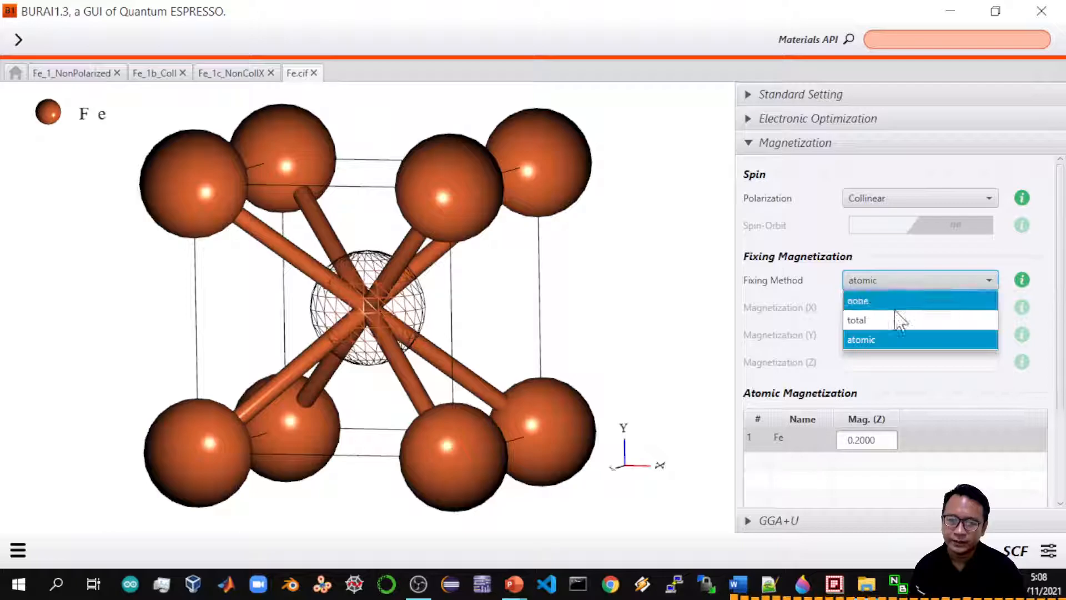
click(899, 316)
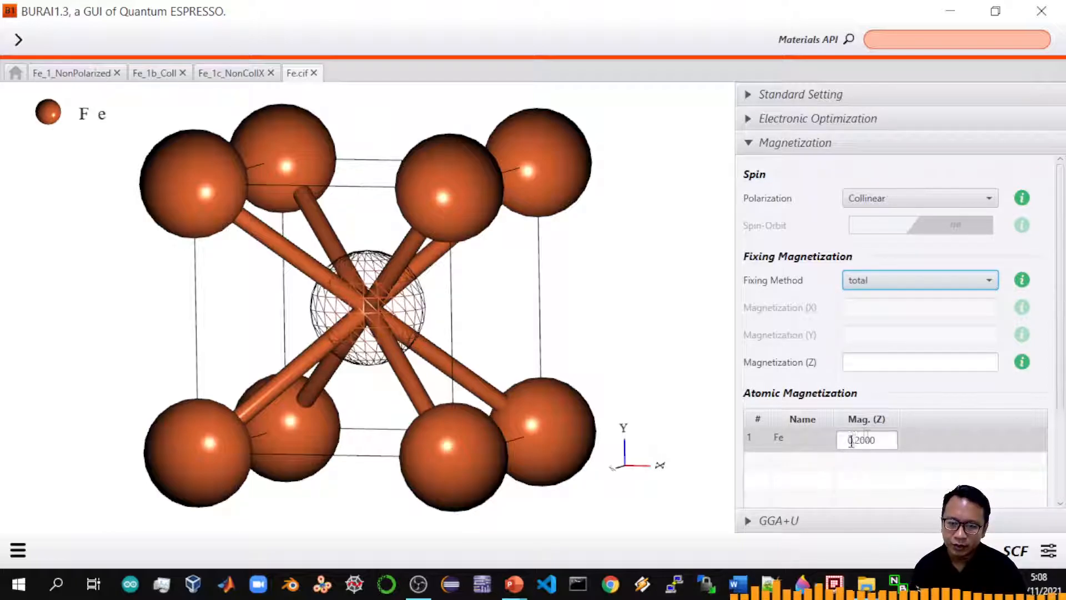
click(882, 363)
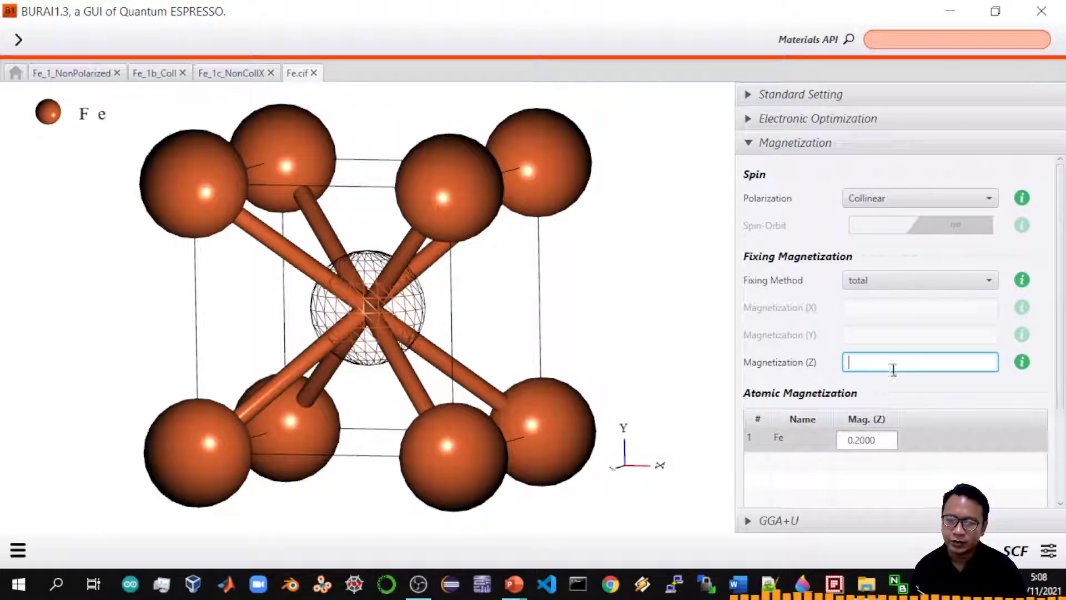
click(889, 282)
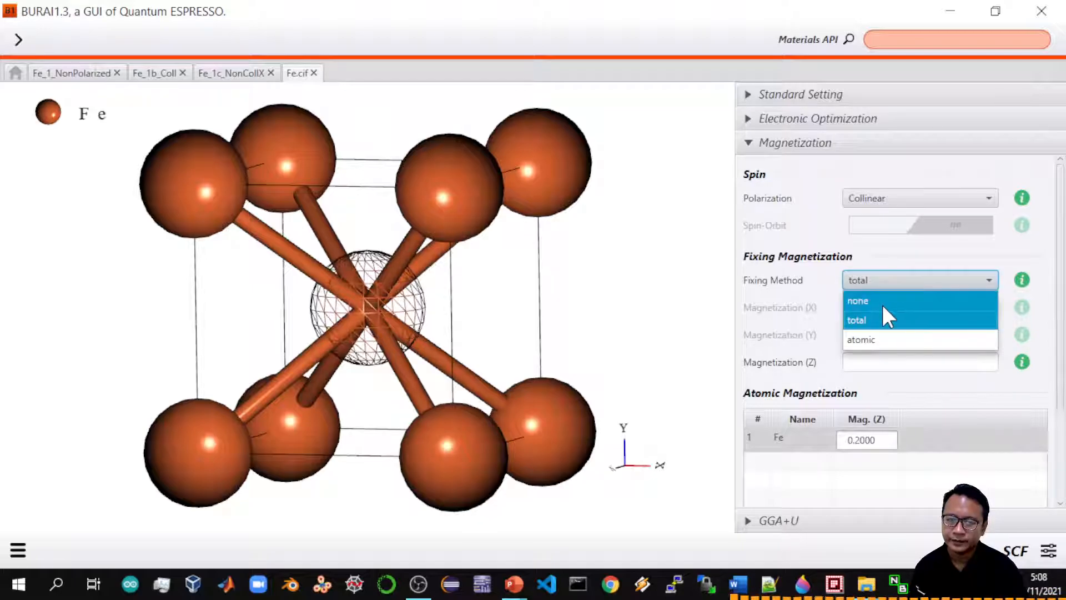
click(883, 303)
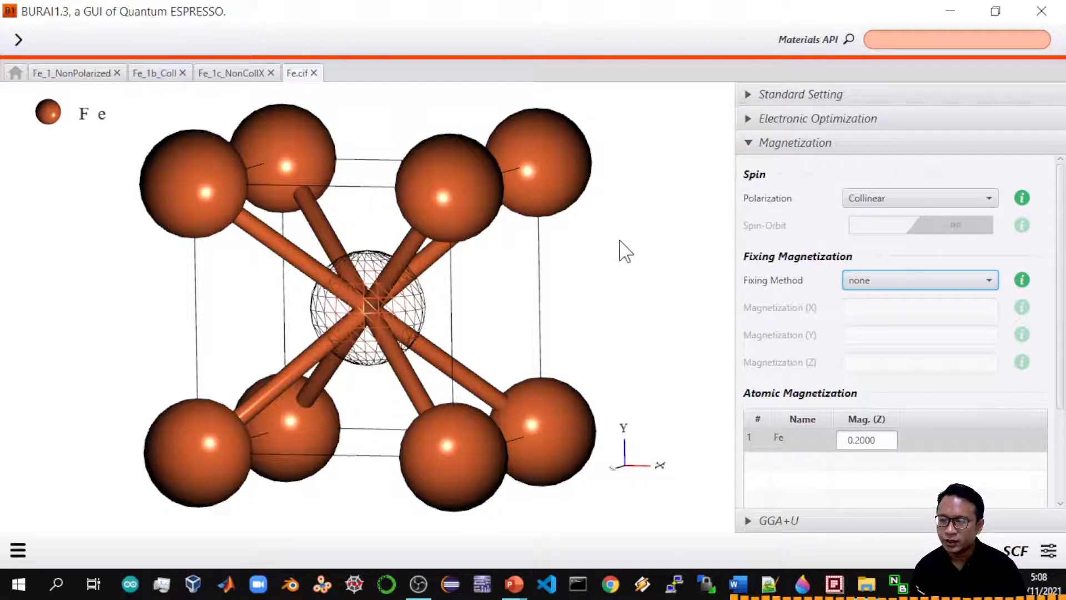